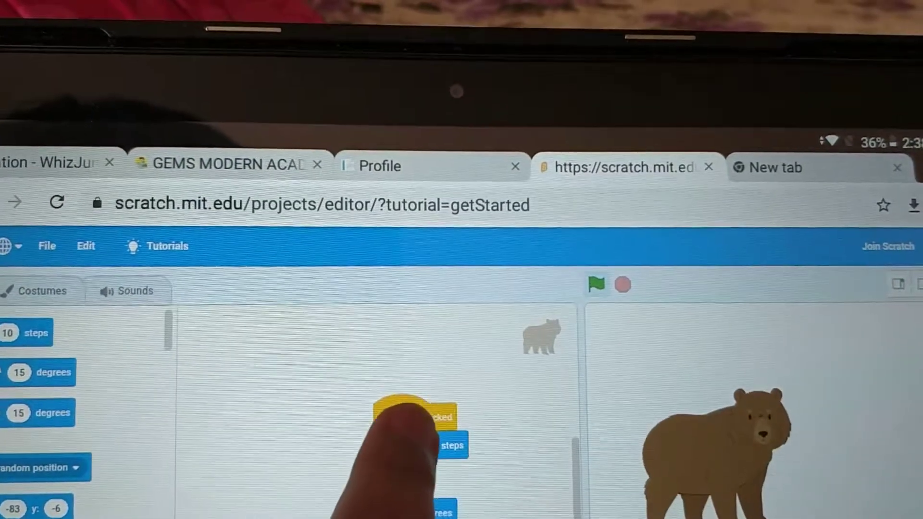
# - Run the bear's green-flag script so the bear slides to the stage's left edge
pyautogui.click(408, 416)
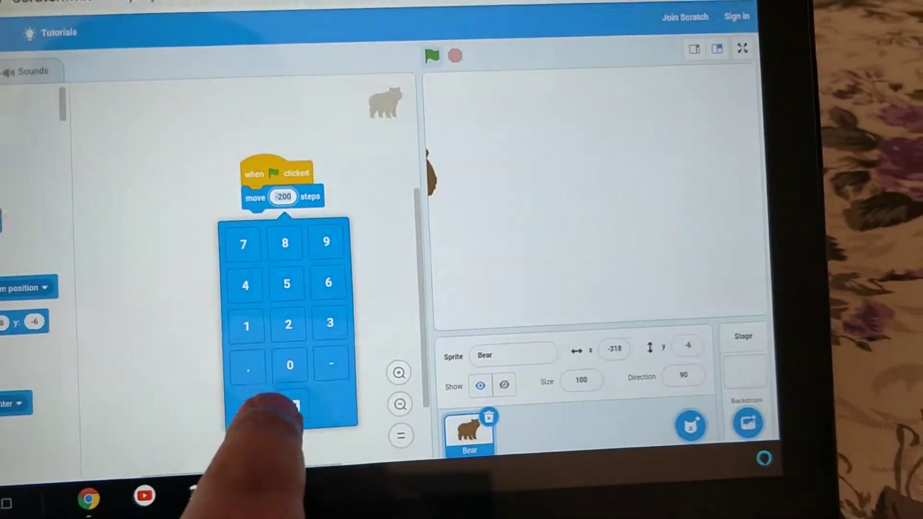
# - Change the move block's step count from -200 to 200 using the keypad
pyautogui.click(277, 433)
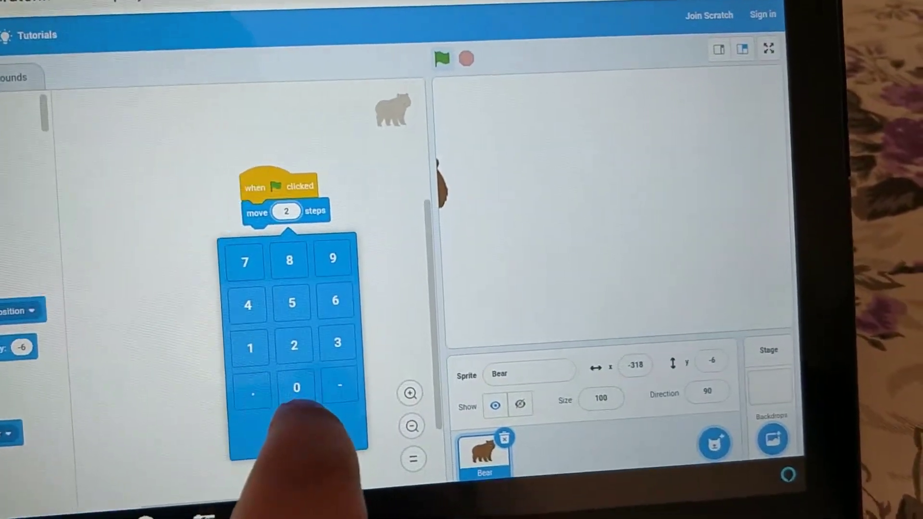
pyautogui.click(339, 387)
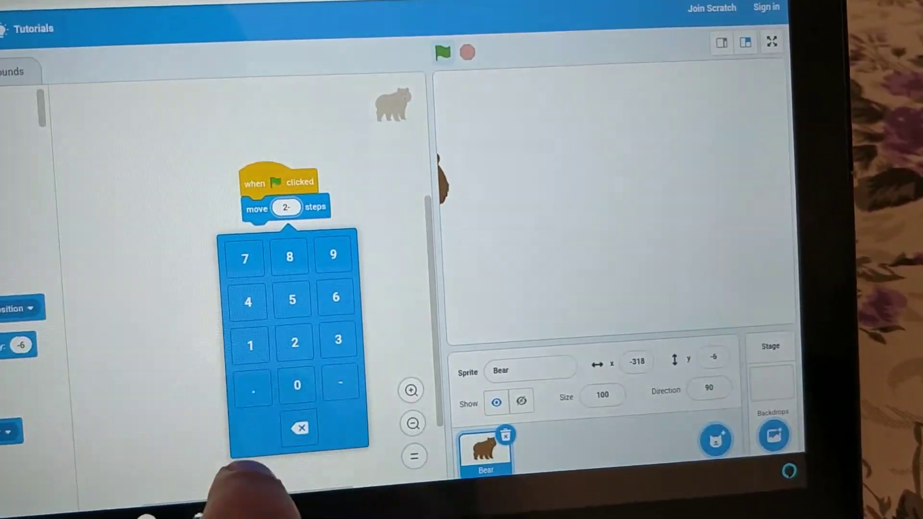
pyautogui.click(340, 384)
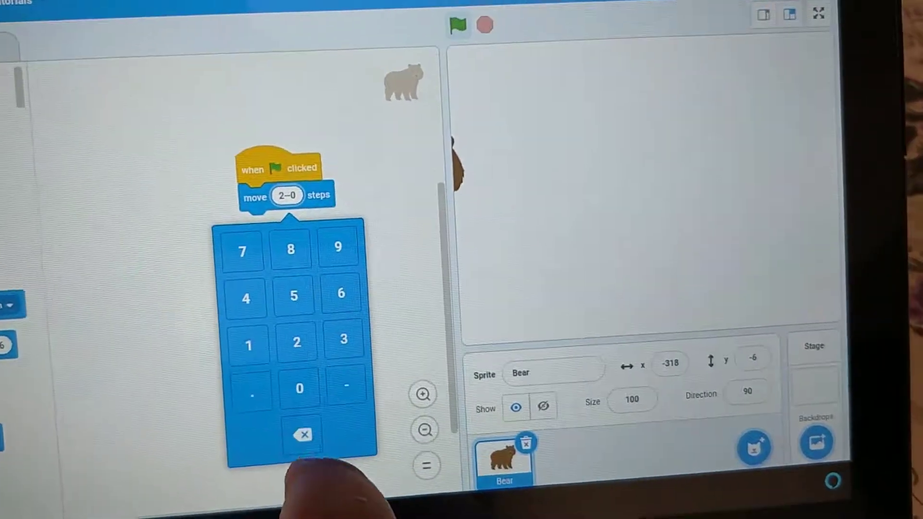
pyautogui.click(308, 386)
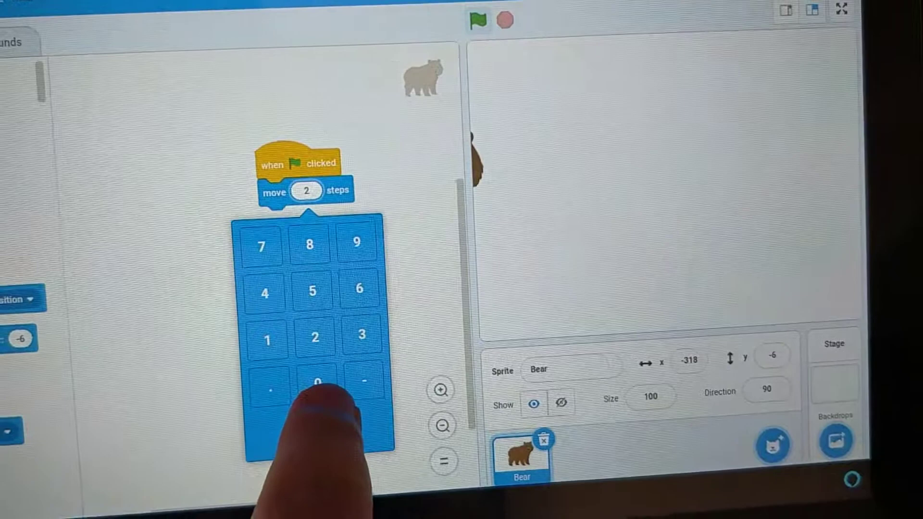
pyautogui.write('0')
pyautogui.click(323, 389)
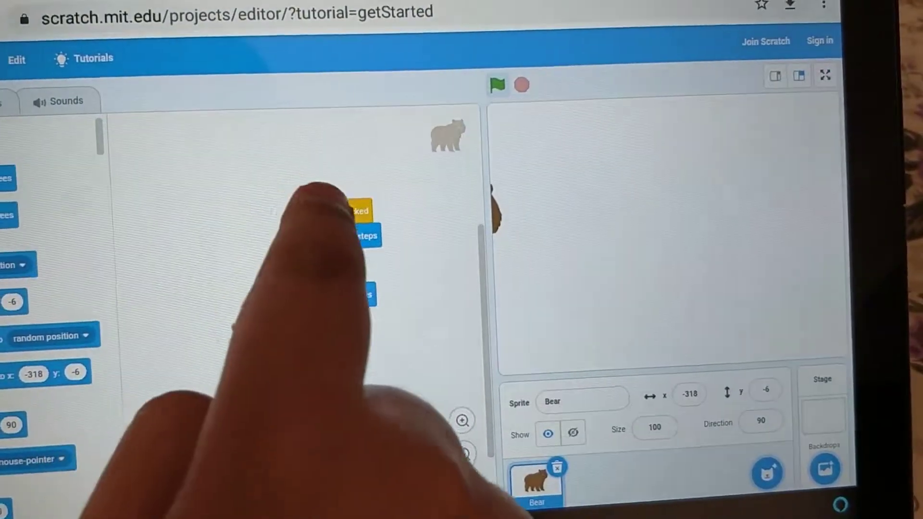
# - Run the move-200-steps script to bring the bear back into view
pyautogui.click(339, 238)
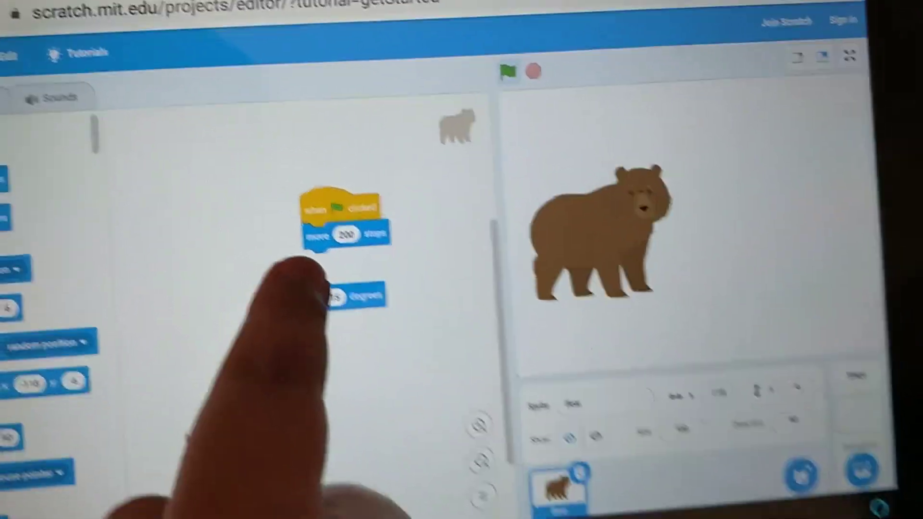
# - Snap turn 15 degrees under move 200 steps and run the script with the green flag
pyautogui.moveTo(361, 301); pyautogui.dragTo(353, 278)
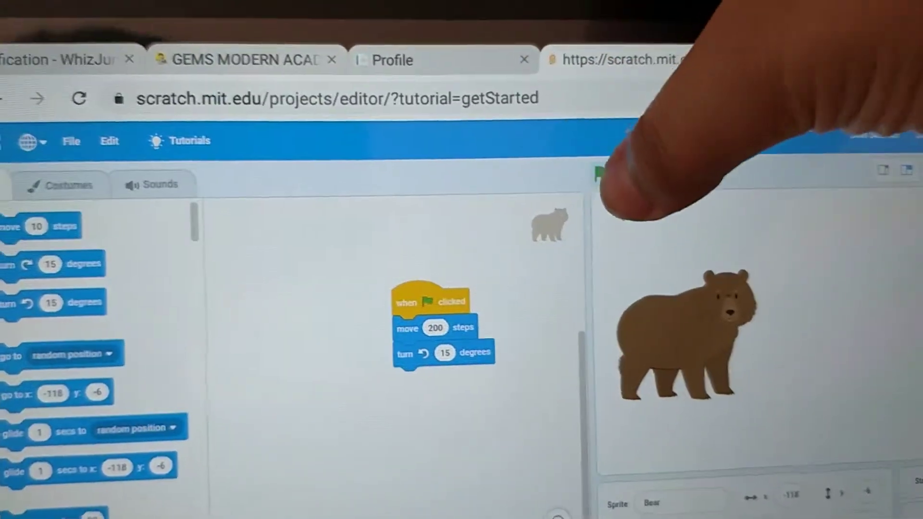
pyautogui.click(601, 190)
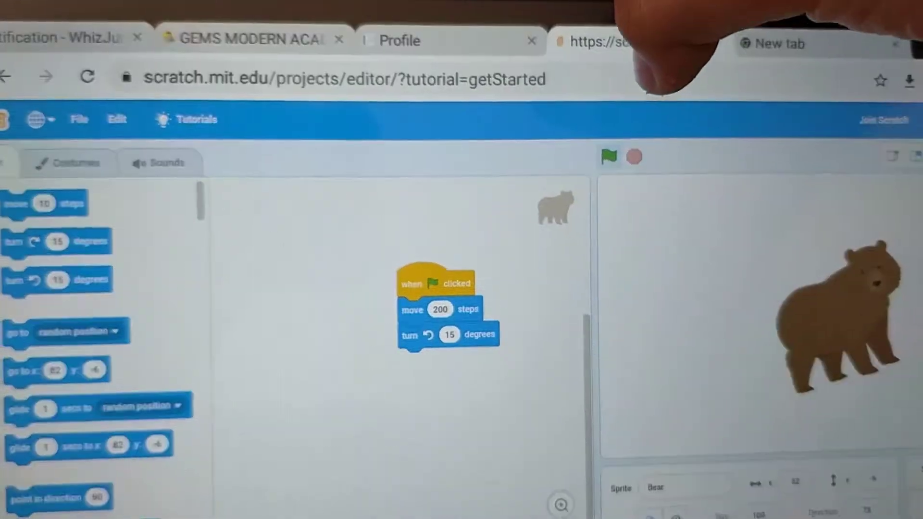